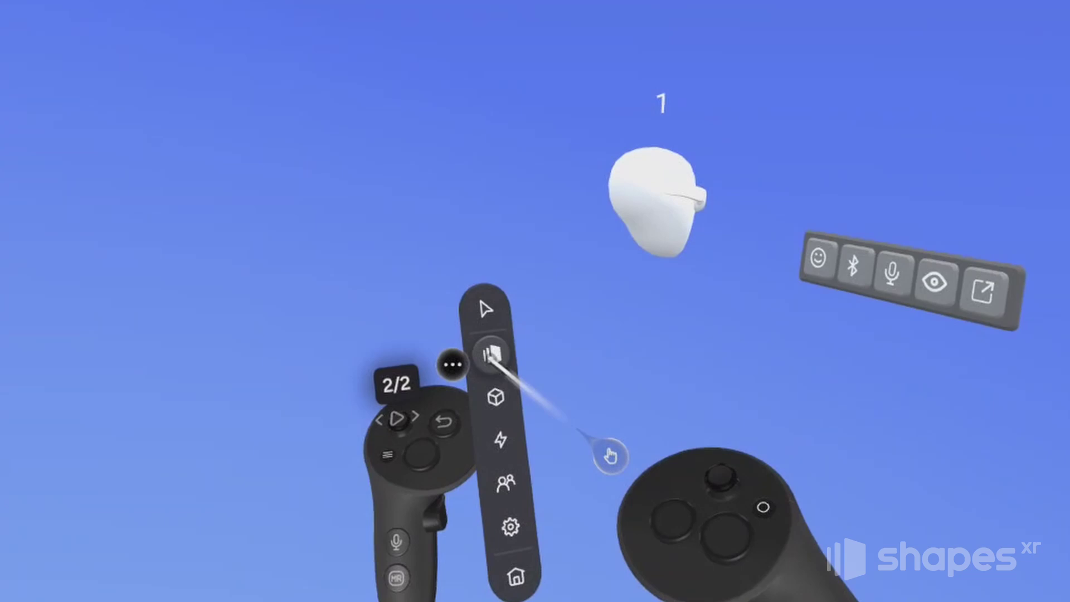
Open the list of viewpoints in scene 2 and teleport to viewpoint 1.
click(509, 335)
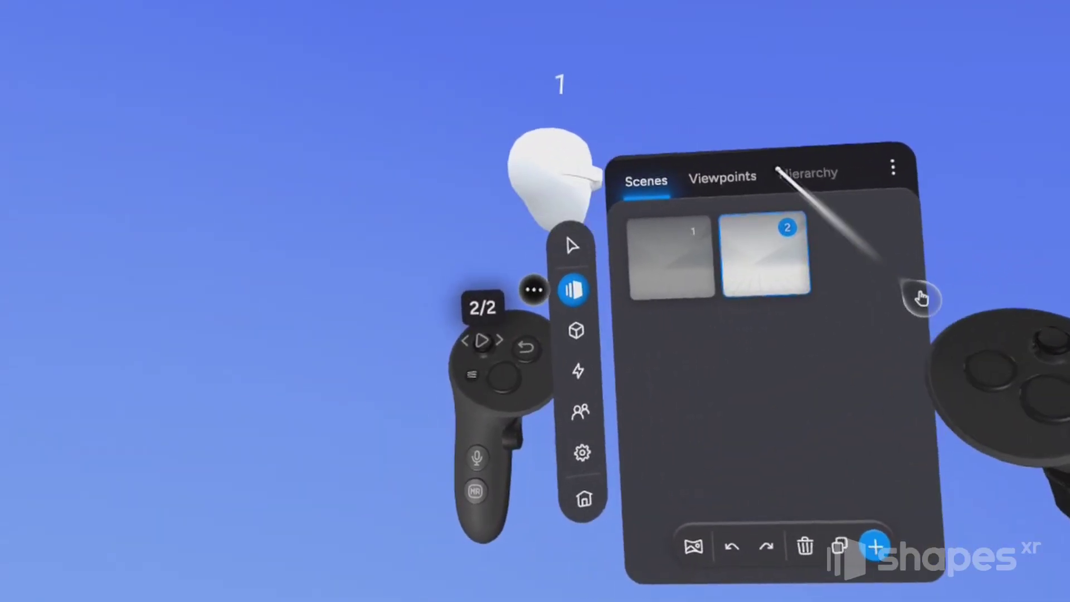
click(694, 171)
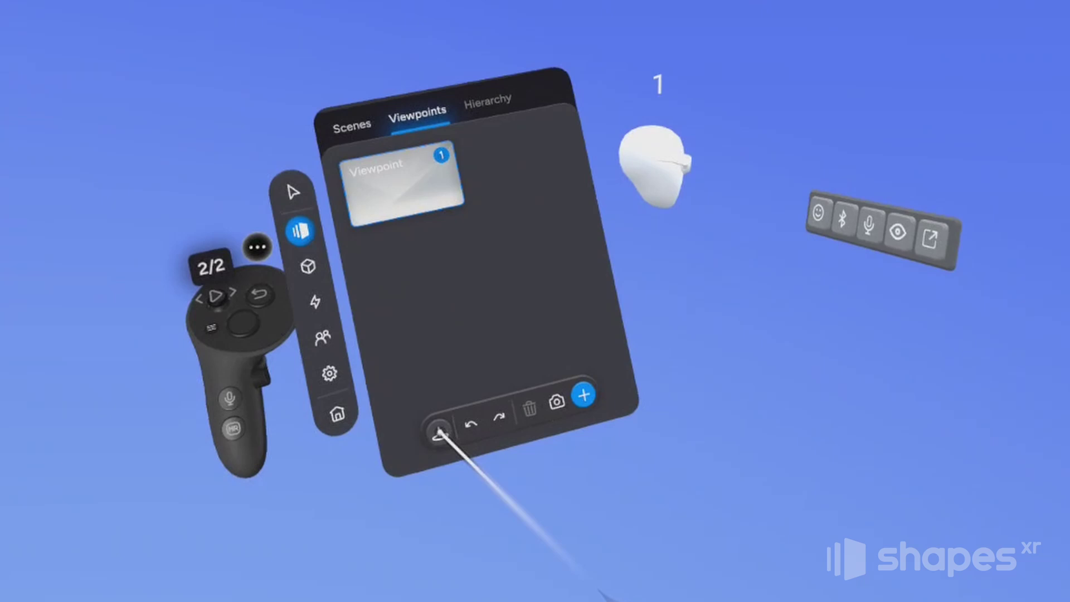
click(456, 441)
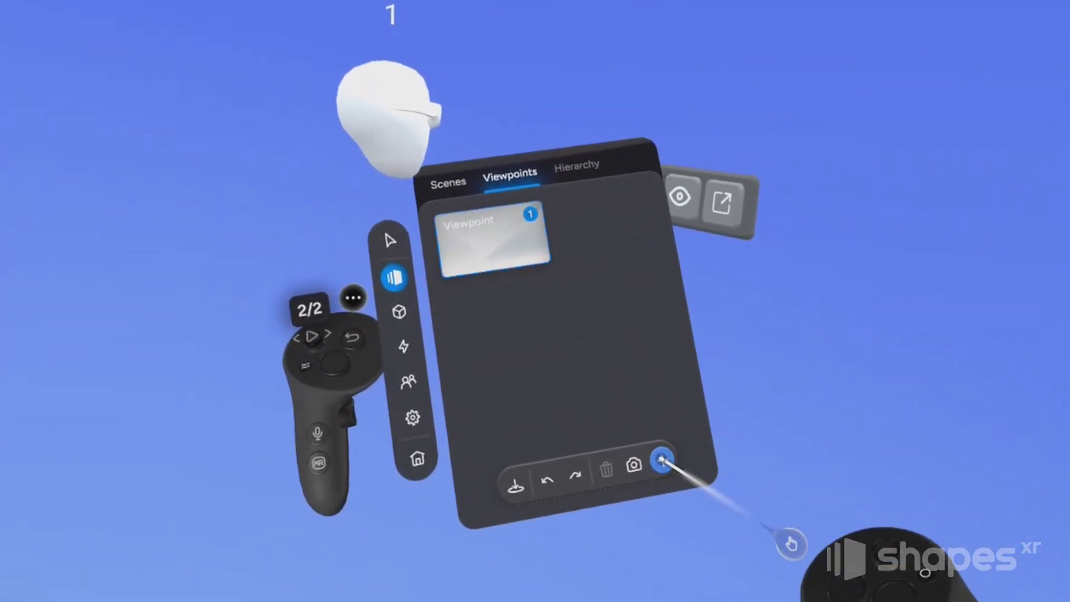
Add a second viewpoint and place it on the opposite side of the toolbar model from viewpoint 1.
click(662, 460)
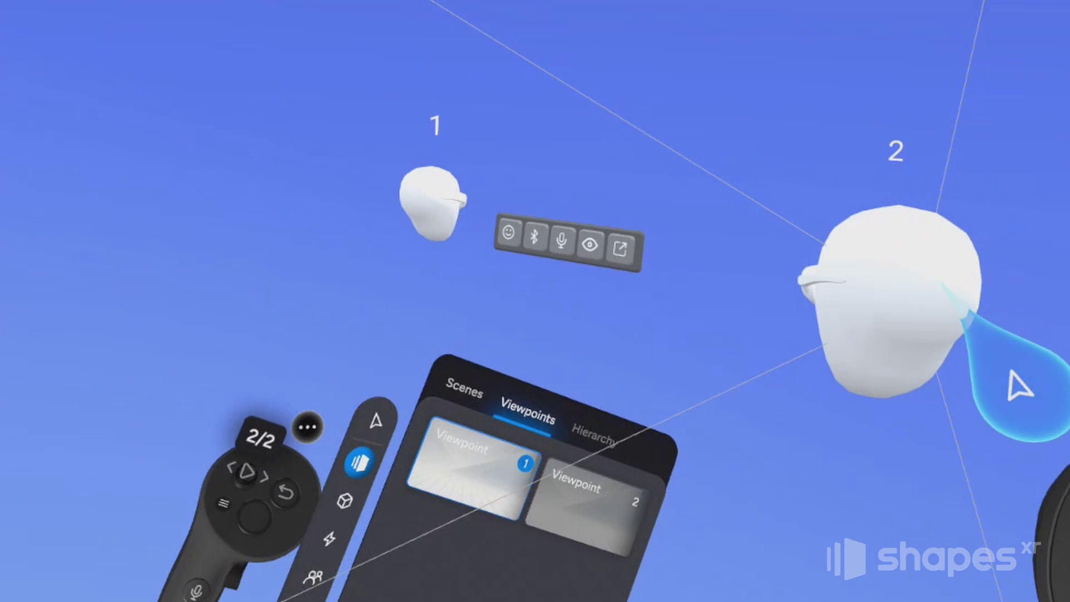
click(942, 283)
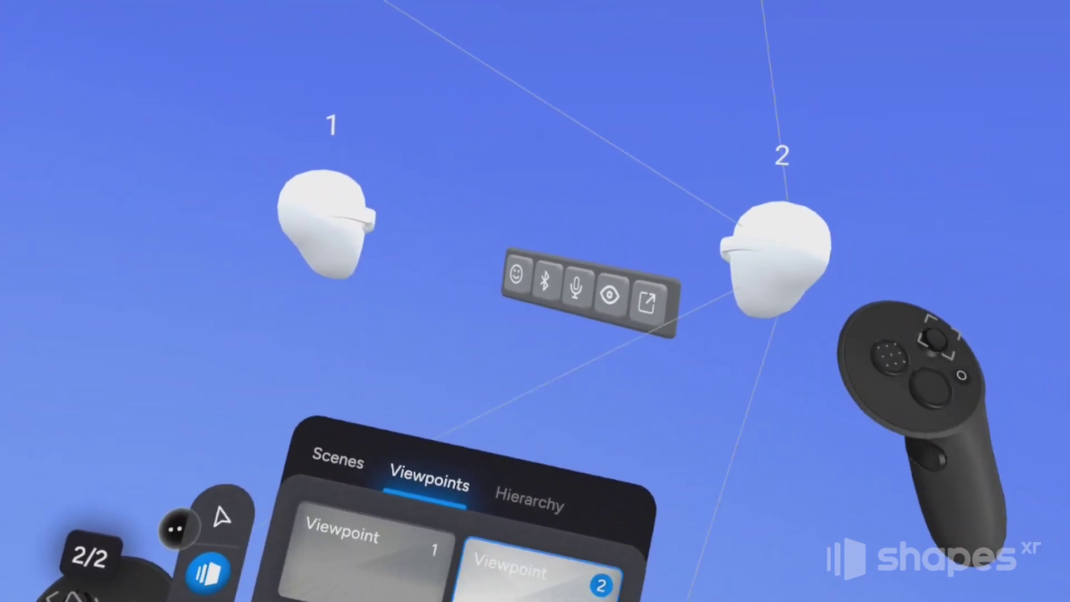
Switch between the two viewpoints and delete viewpoint 2.
click(362, 546)
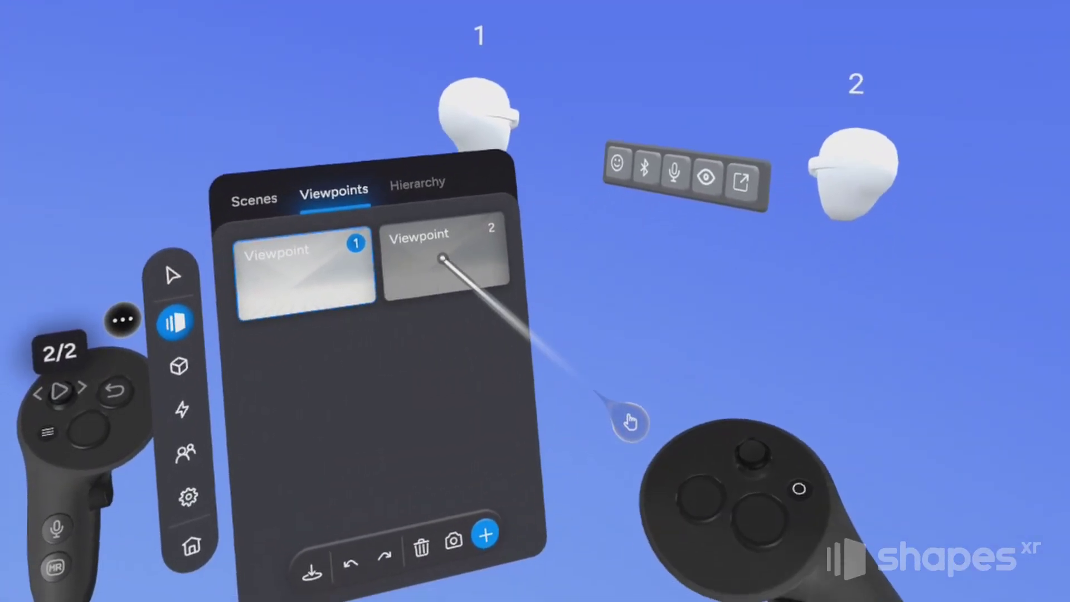
click(443, 257)
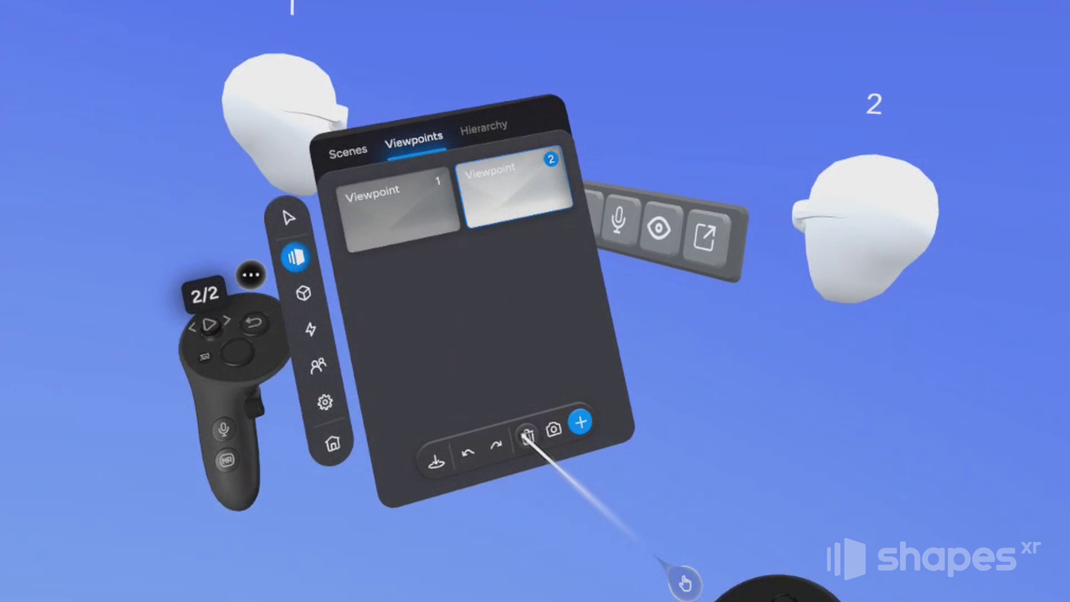
click(527, 435)
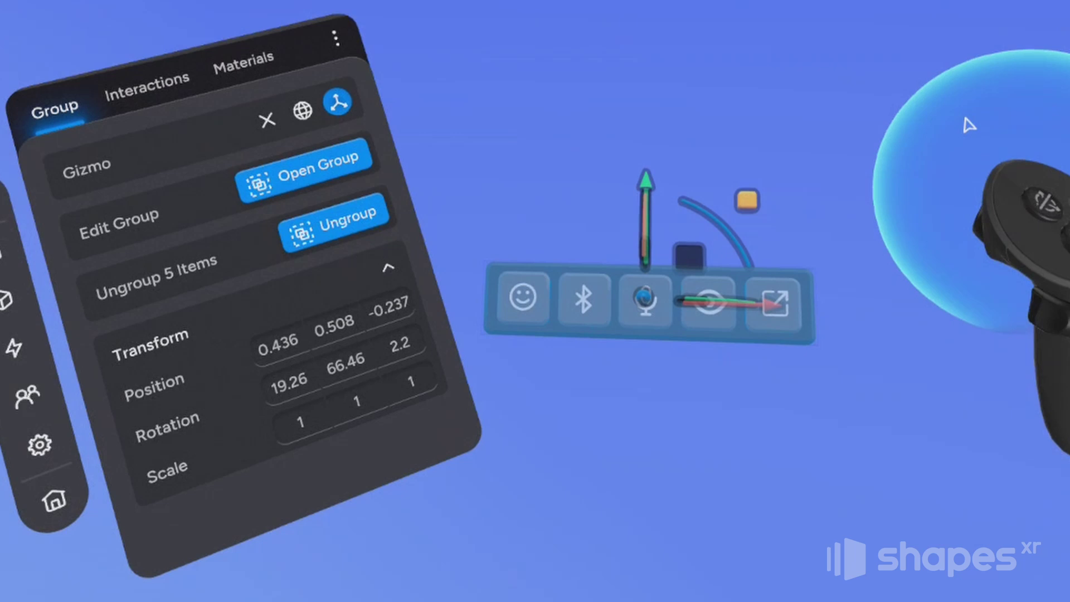
Set the toolbar group's position and rotation to 0 on all three axes.
click(1064, 177)
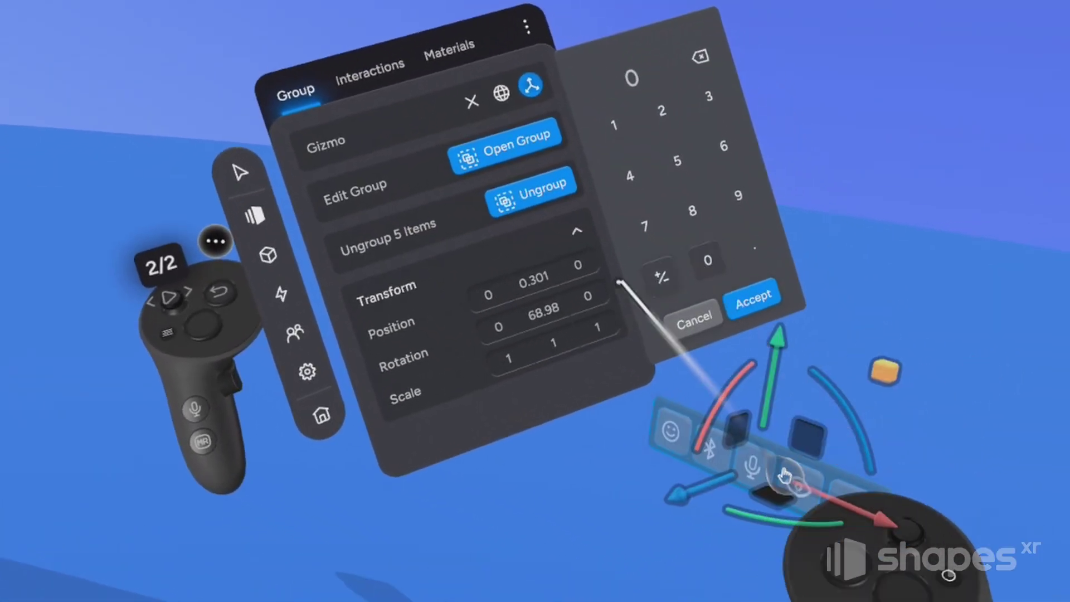
click(703, 265)
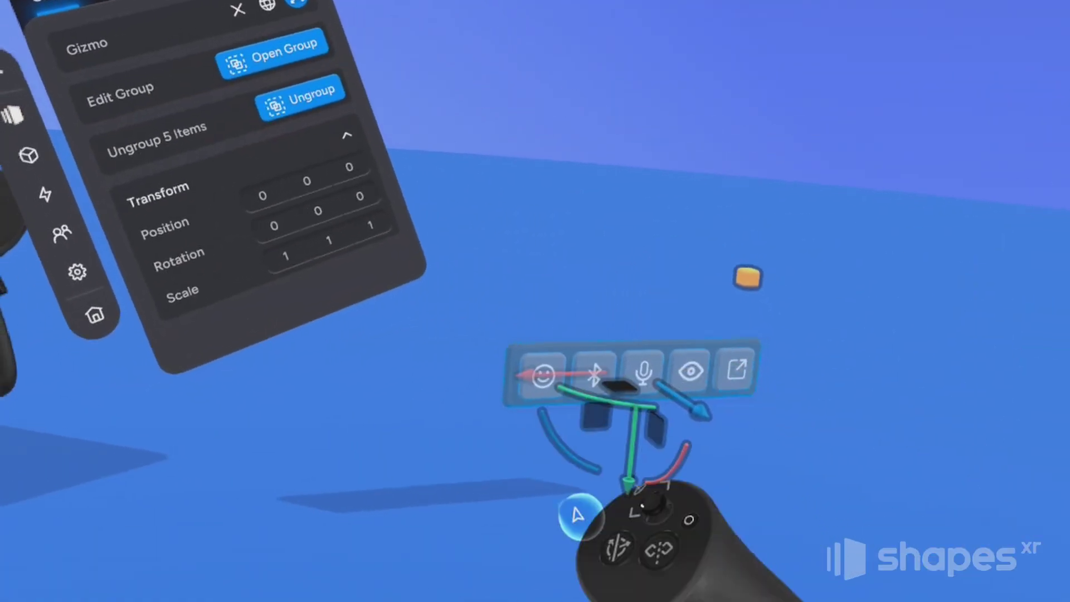
drag(946, 336, 1044, 372)
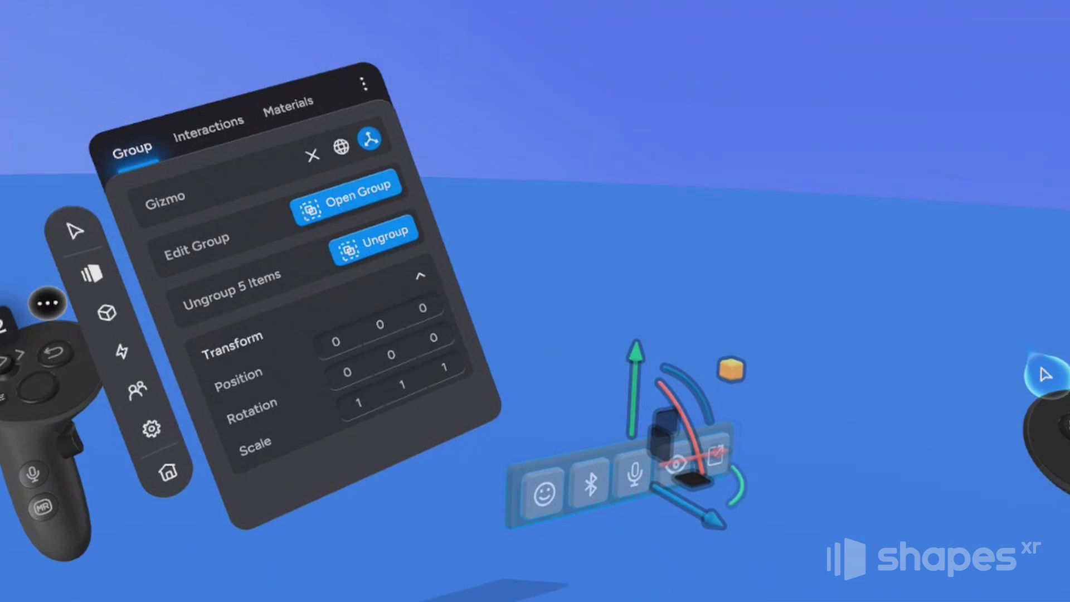
Set the toolbar group's position to 1 on the second axis and 0.75 on the third axis.
click(539, 273)
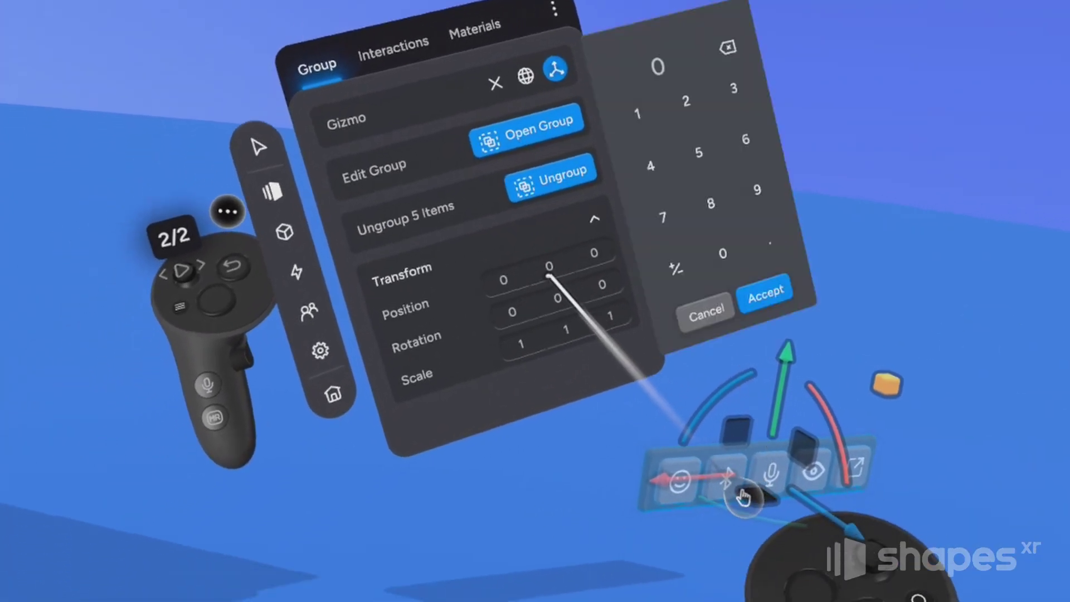
click(613, 117)
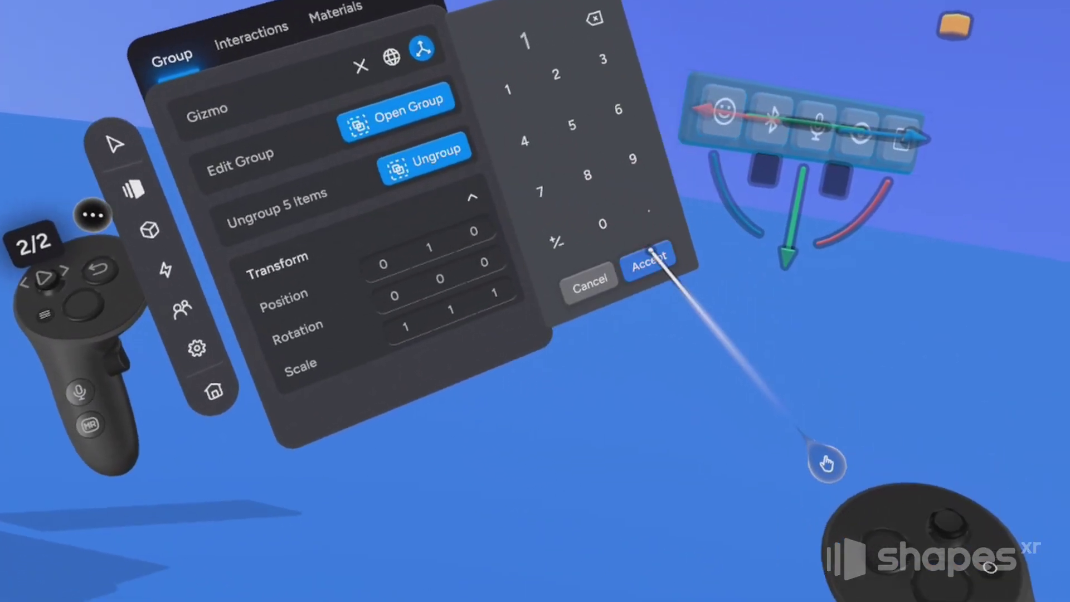
click(740, 299)
click(515, 350)
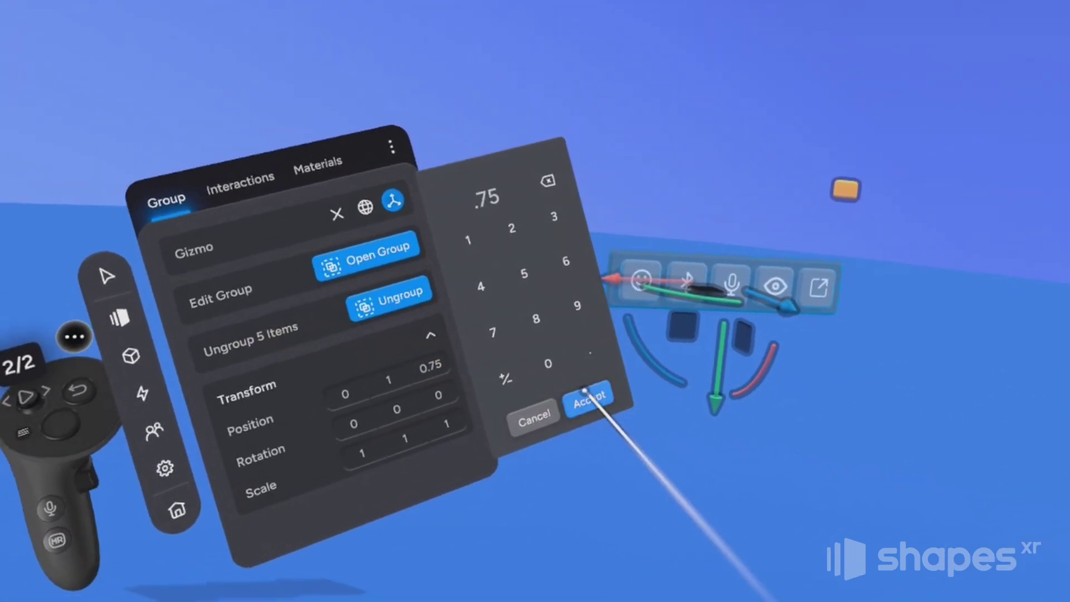
click(641, 362)
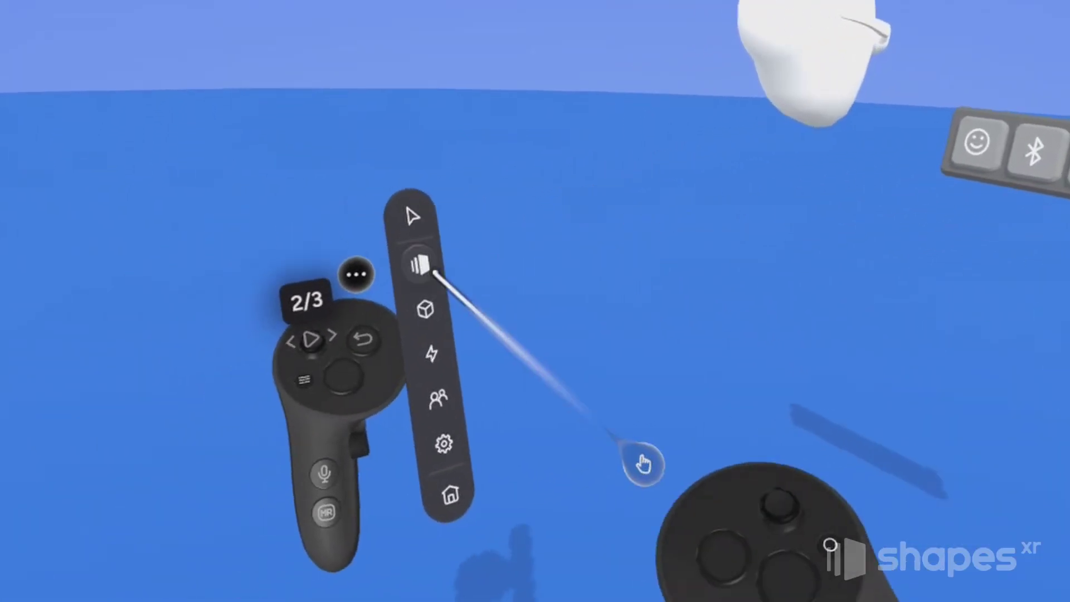
Switch to scene 3 and lock the toolbar group there.
click(422, 264)
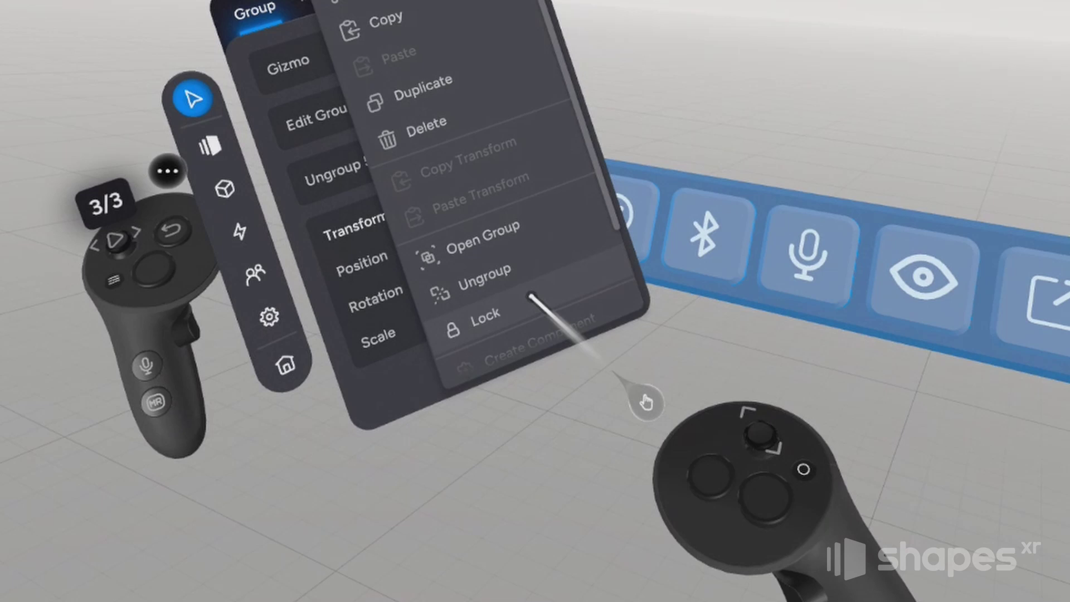
click(531, 296)
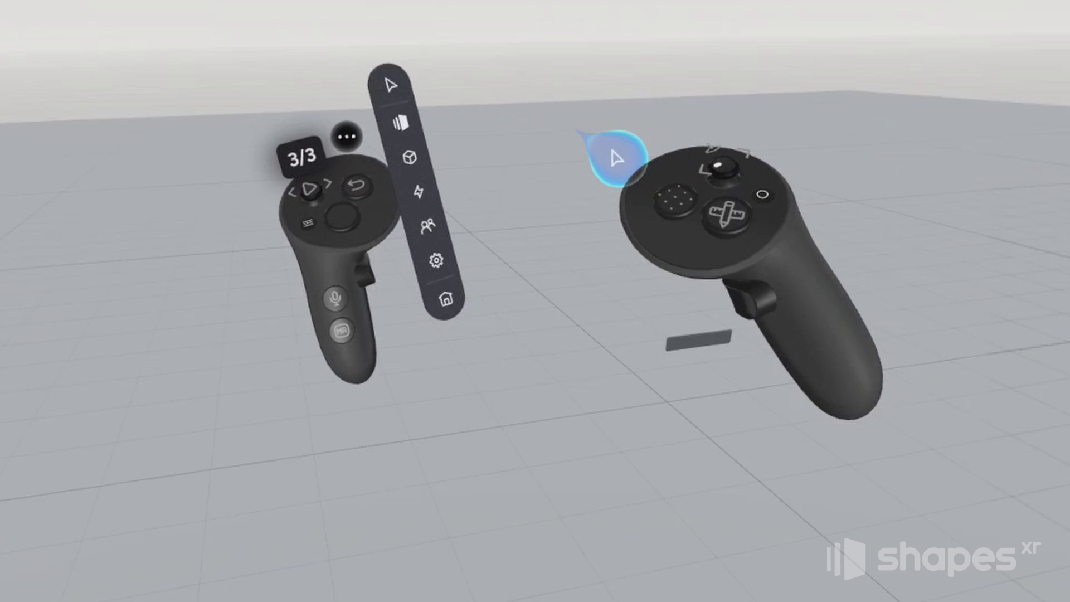
Place the Half Room model from the Architecture library so that it surrounds the toolbar.
click(365, 258)
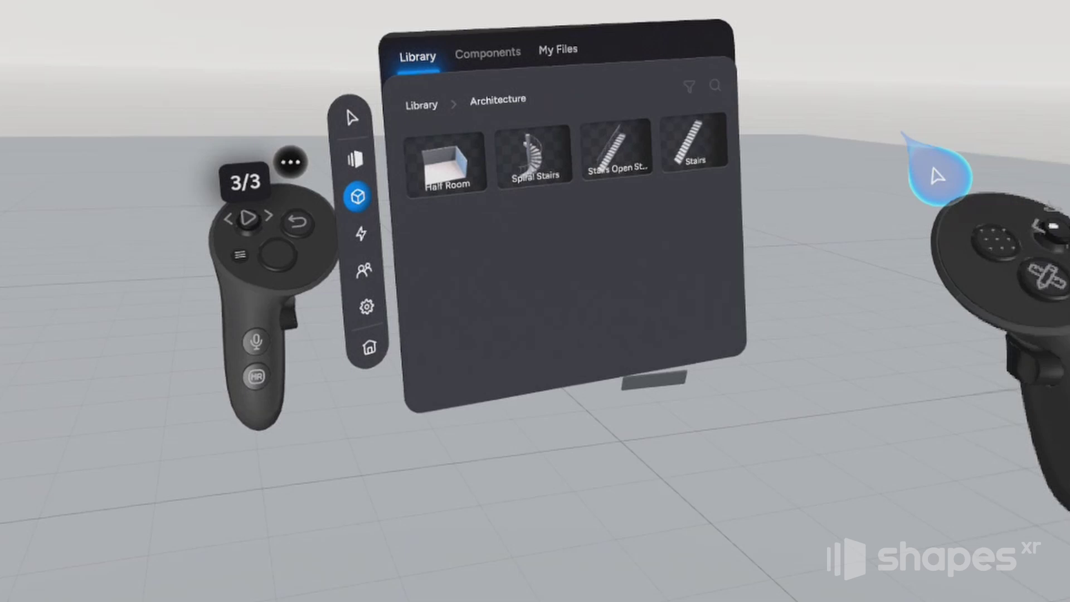
drag(490, 192, 1012, 301)
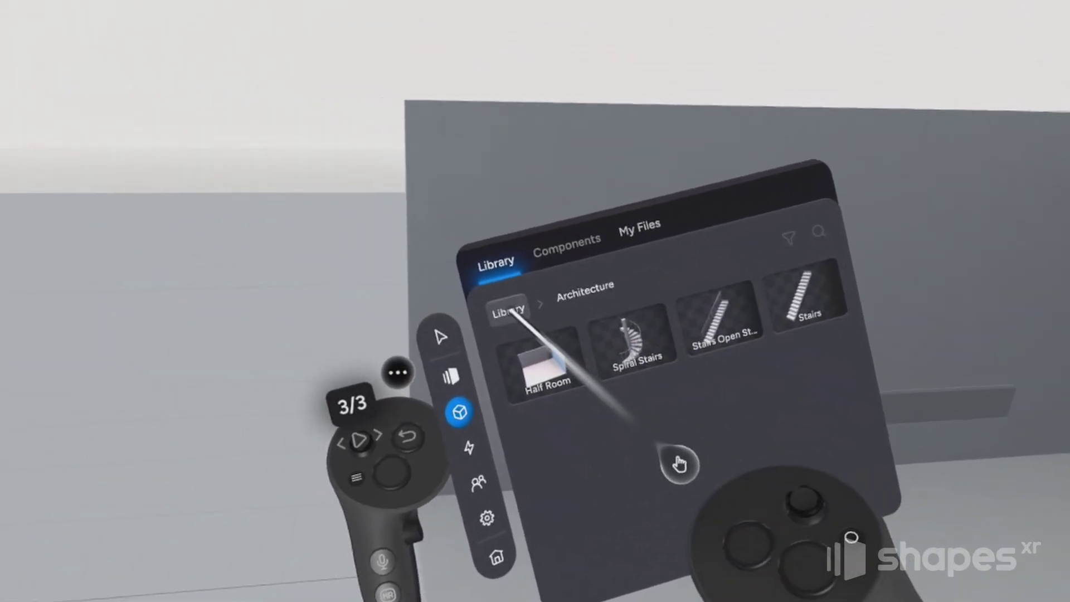
Place a desk under the toolbar and an office chair behind it, using models from the Furniture library.
click(295, 265)
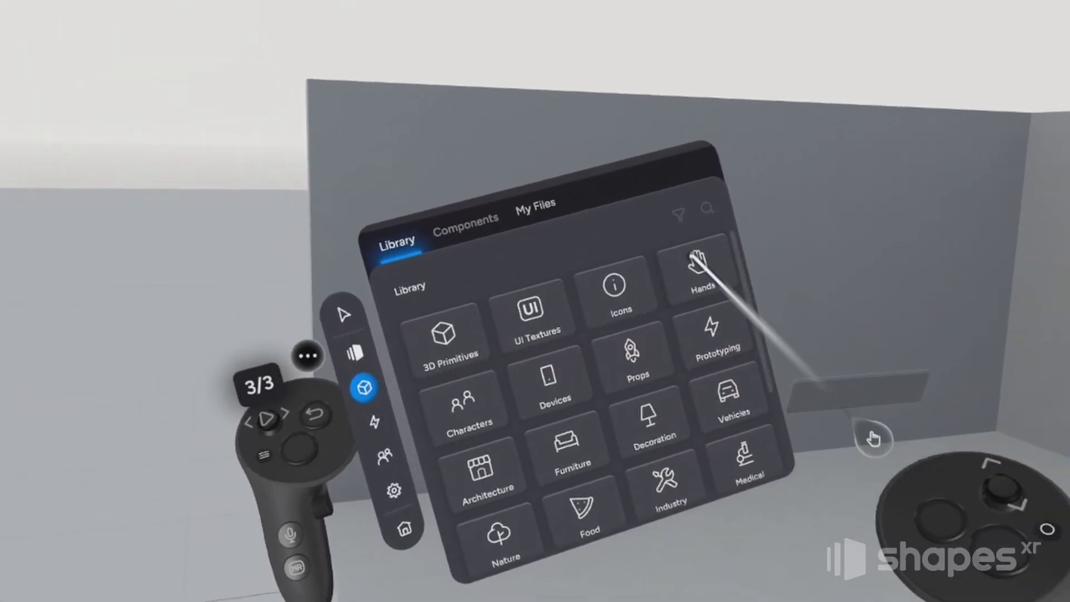
click(563, 430)
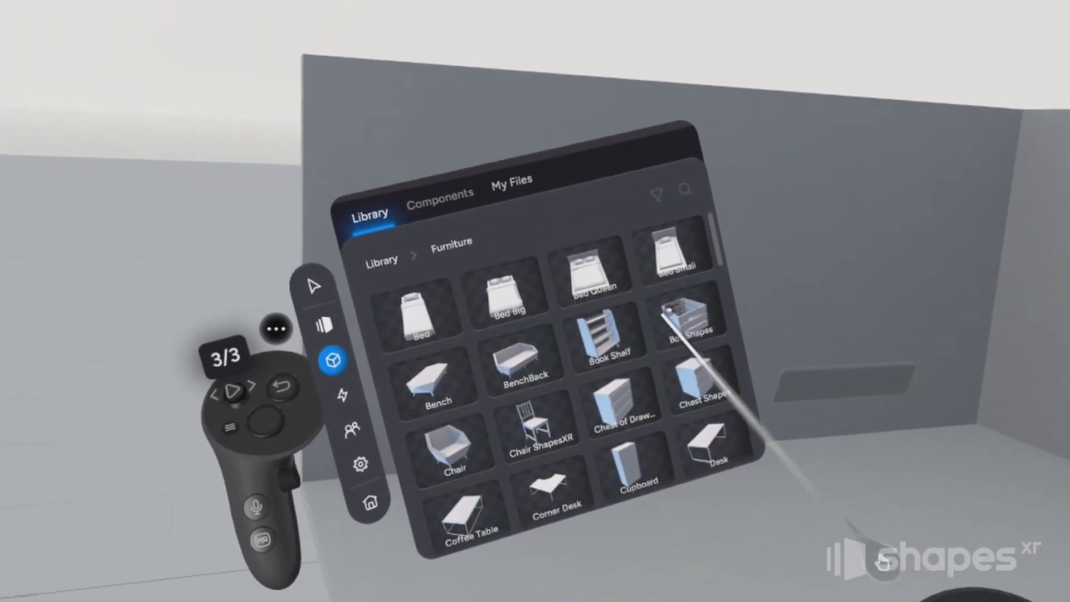
click(641, 402)
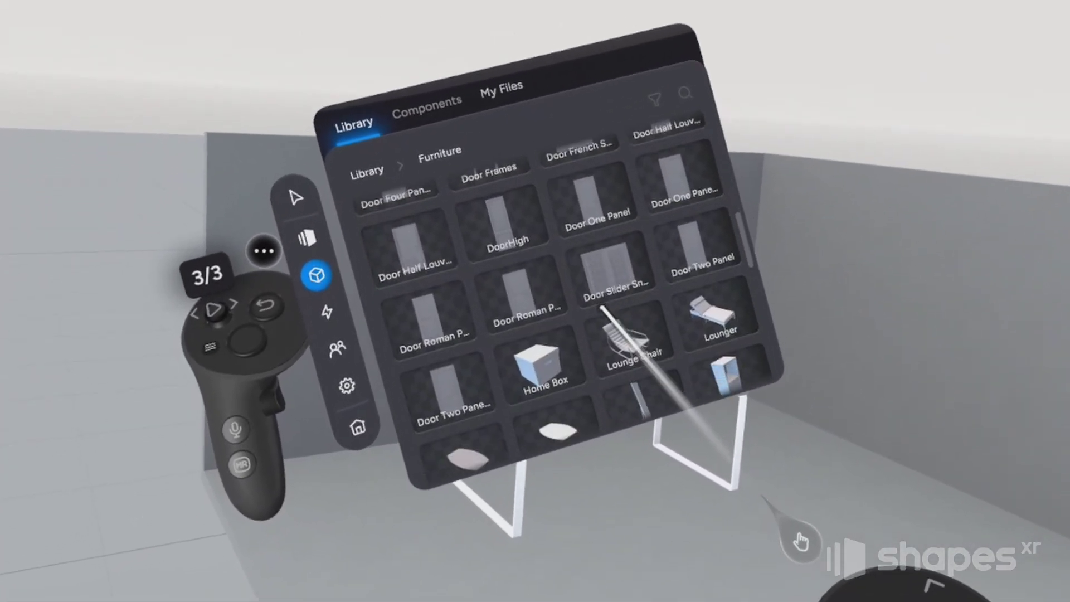
click(552, 322)
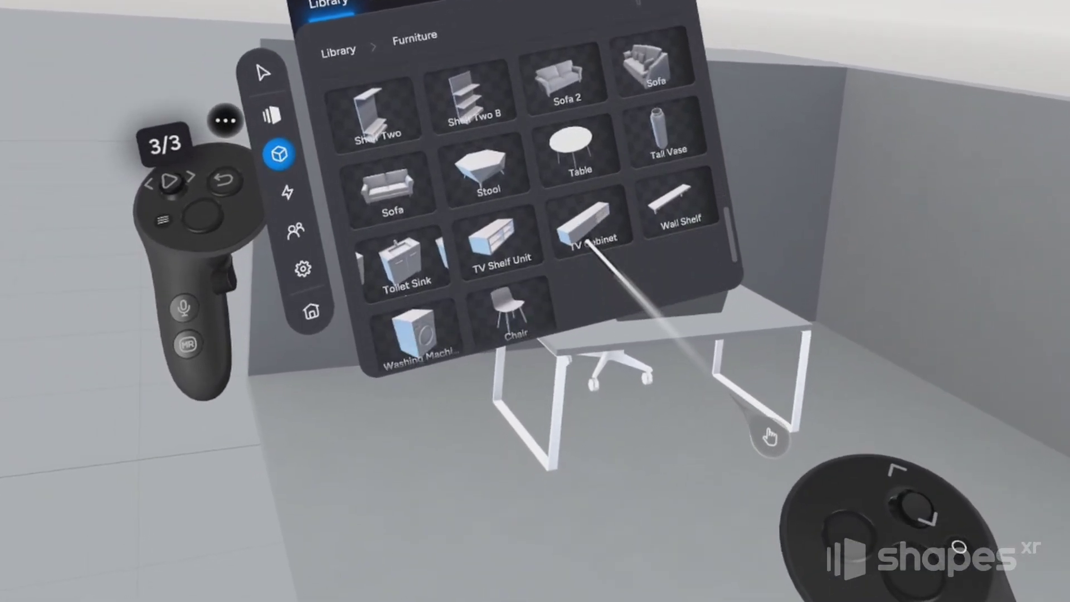
Mount three wall shelves at staggered heights on the back wall behind the desk.
click(671, 206)
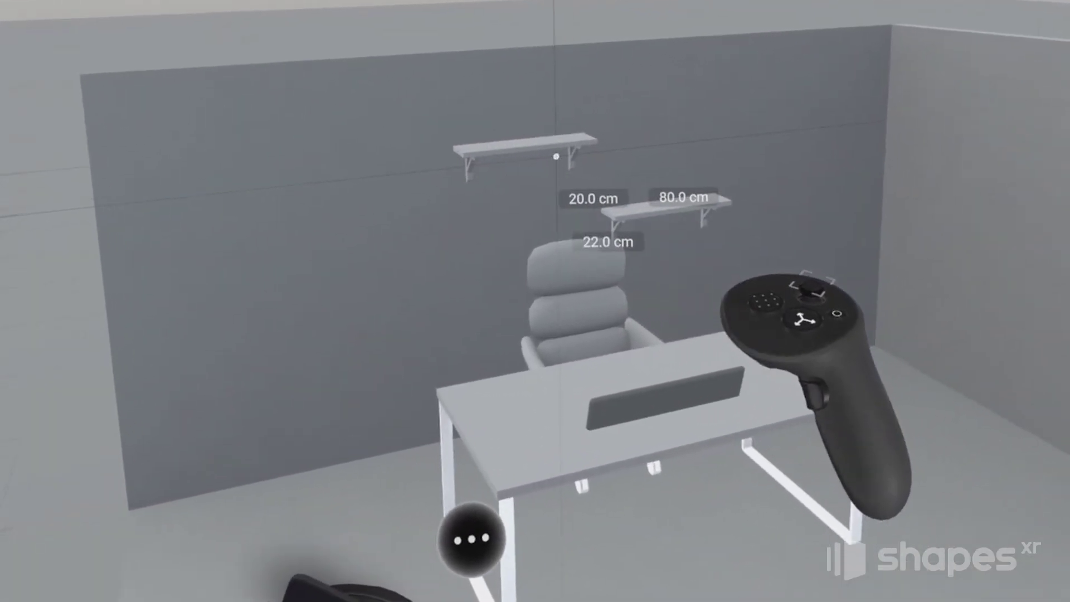
click(669, 206)
click(713, 135)
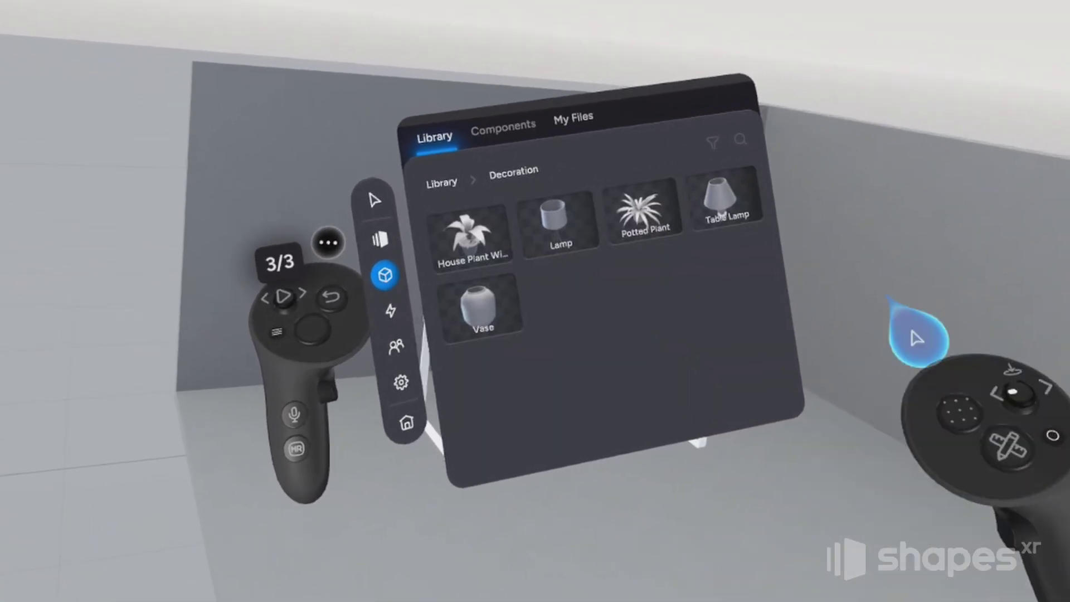
Place a Table Lamp from the Decoration library on the desk and a floor lamp in the room's back corner.
middle_drag(890, 298, 1066, 292)
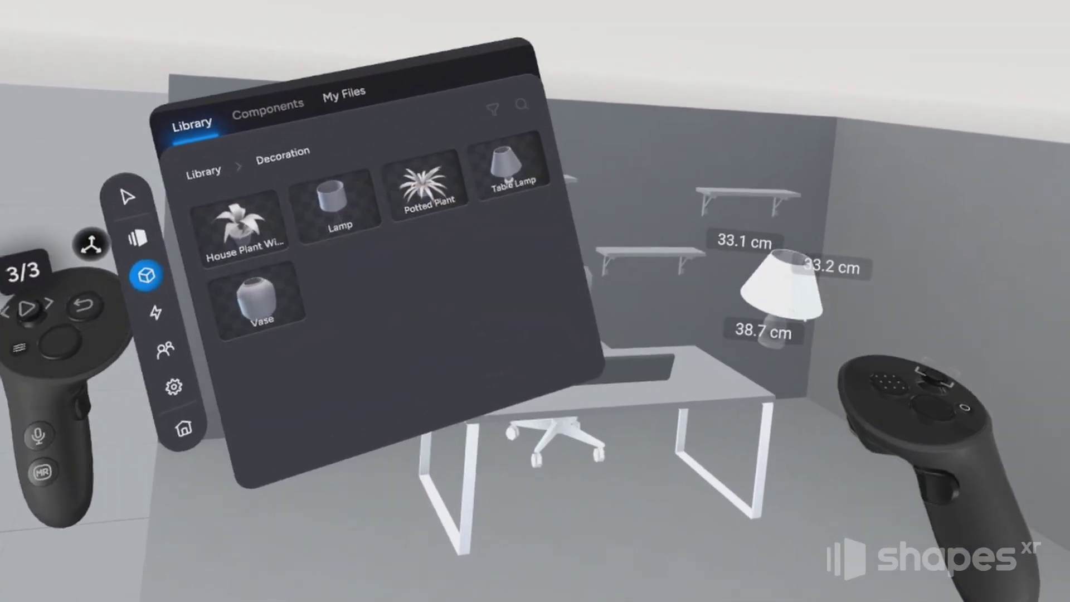
drag(780, 295, 580, 319)
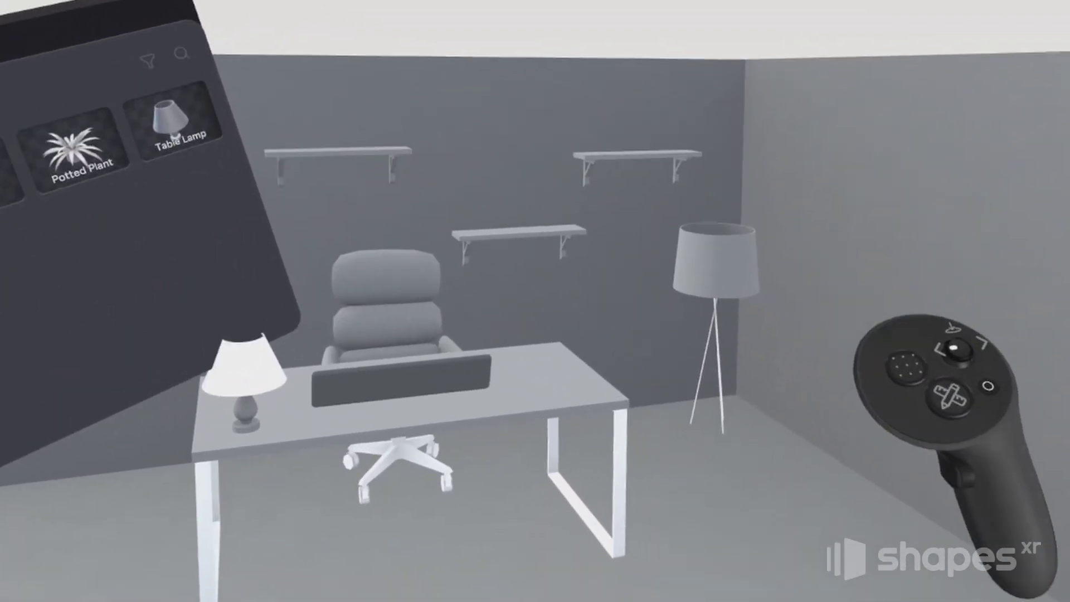
Paint the shades of the table lamp and the floor lamp a light warm orange with the Paint Tool.
drag(836, 268, 914, 291)
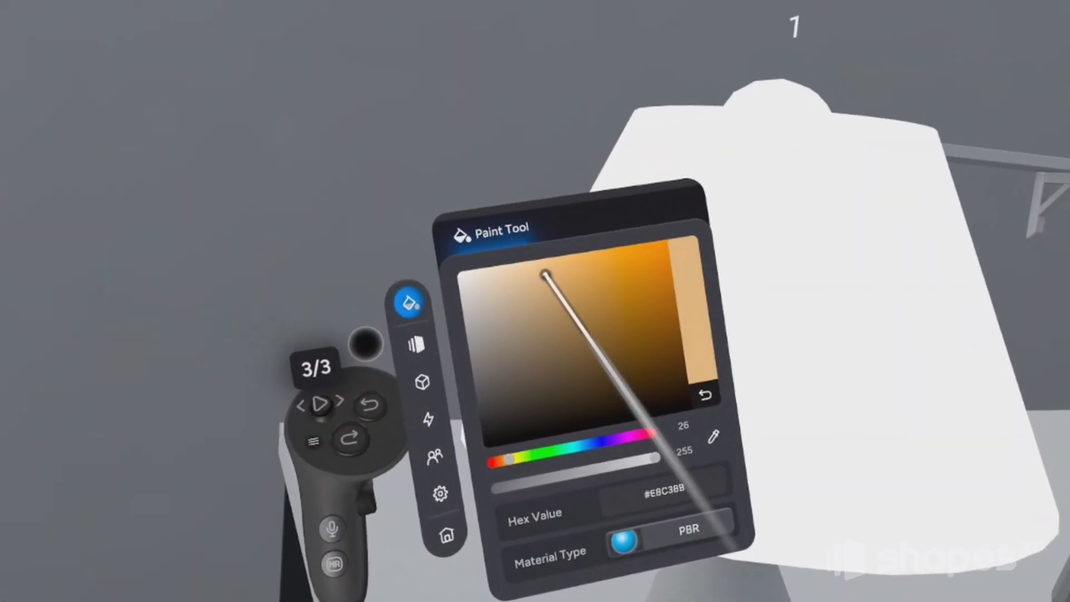
click(824, 369)
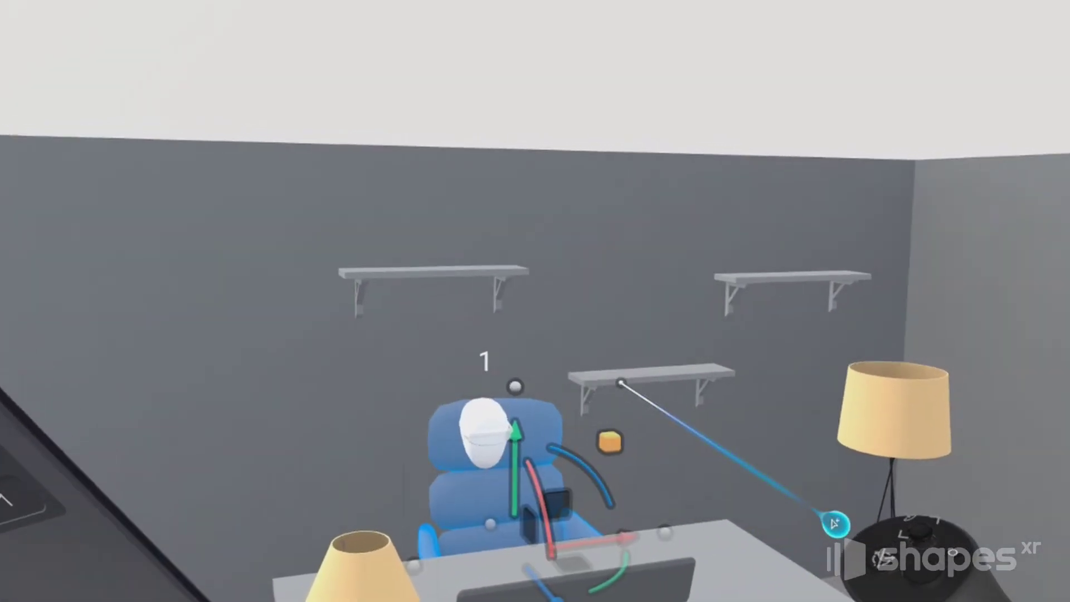
Select the office chair and the three wall shelves together and set their material colour to #424242.
click(527, 284)
click(716, 294)
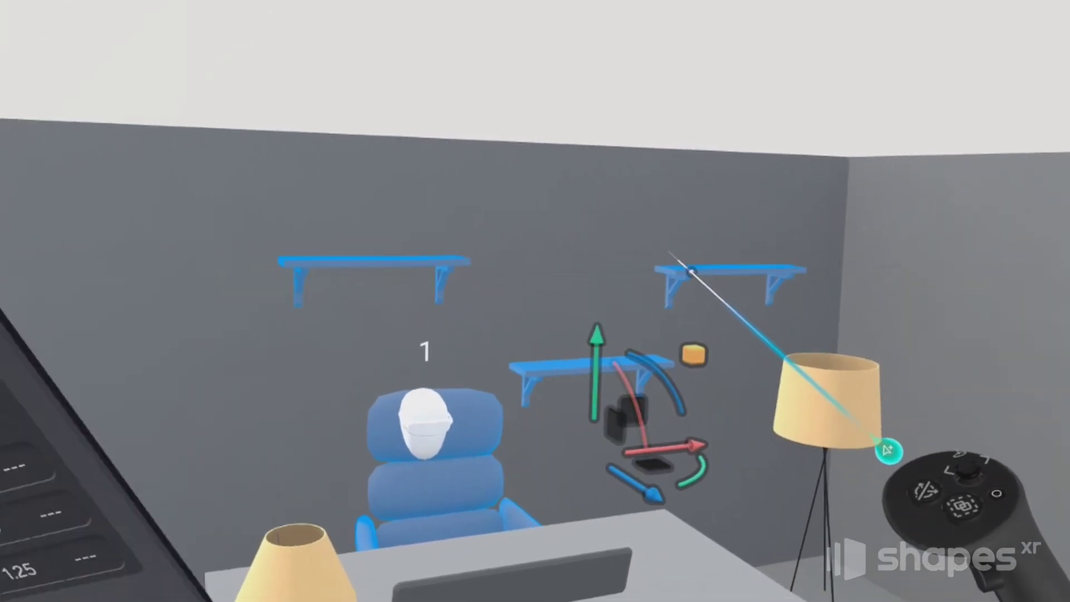
click(526, 117)
click(343, 290)
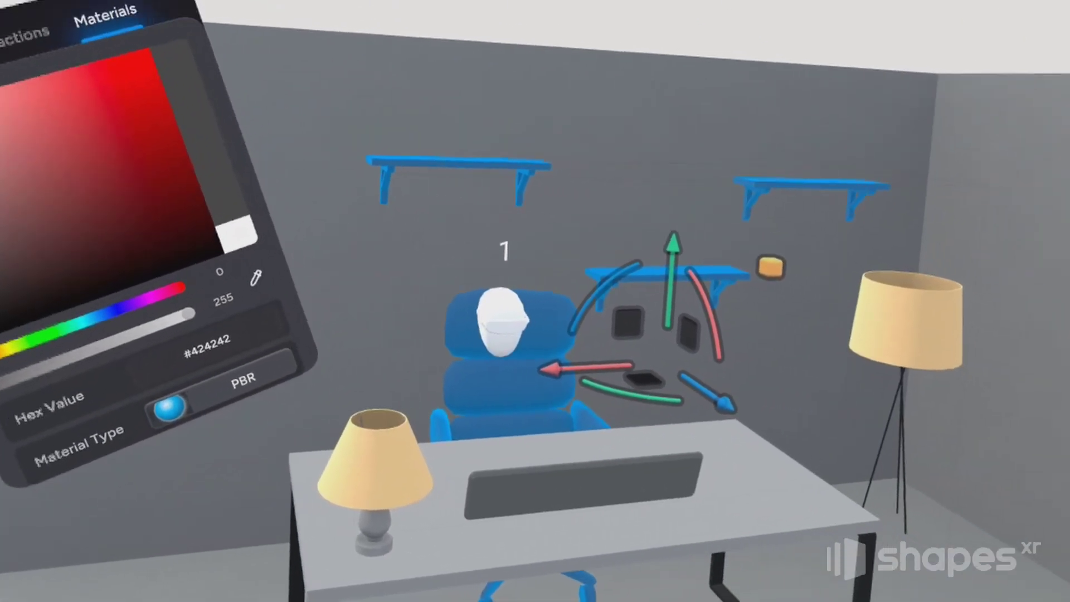
click(955, 95)
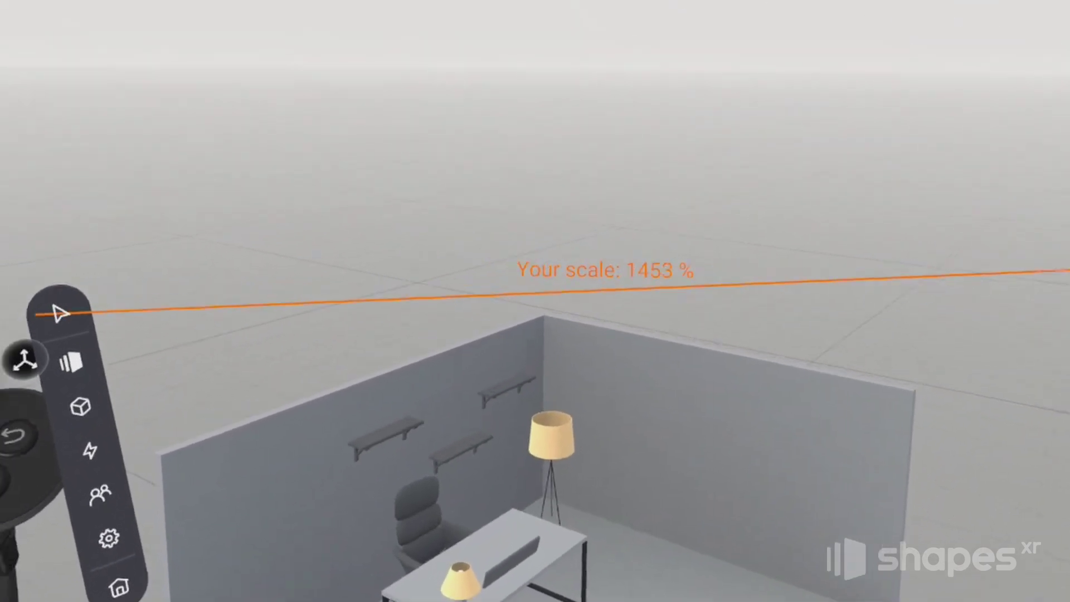
Place a large sphere from the 3D Primitives library beside the half room.
click(490, 312)
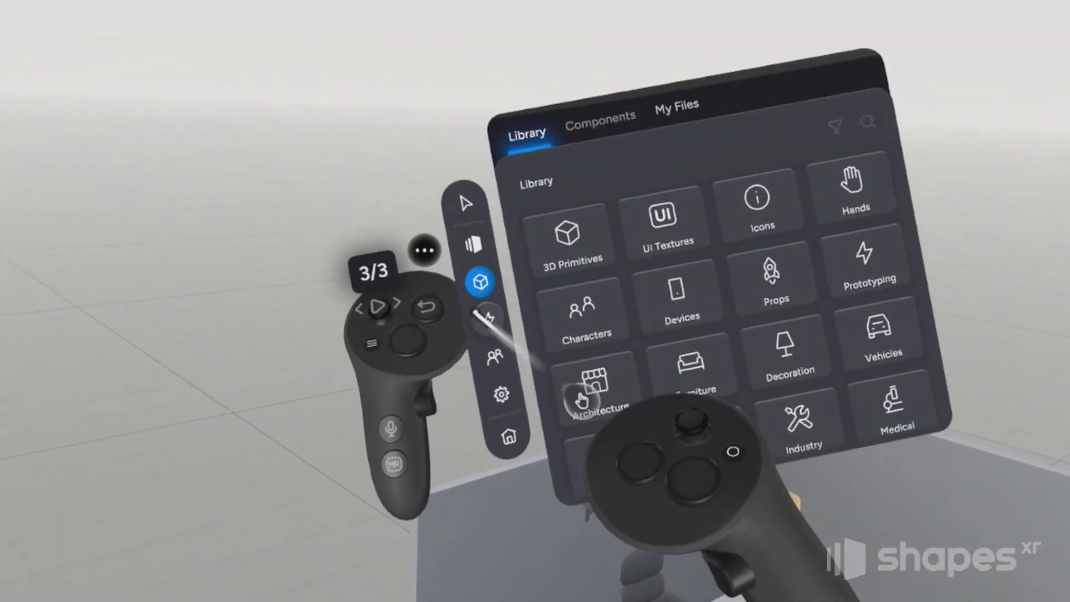
click(540, 266)
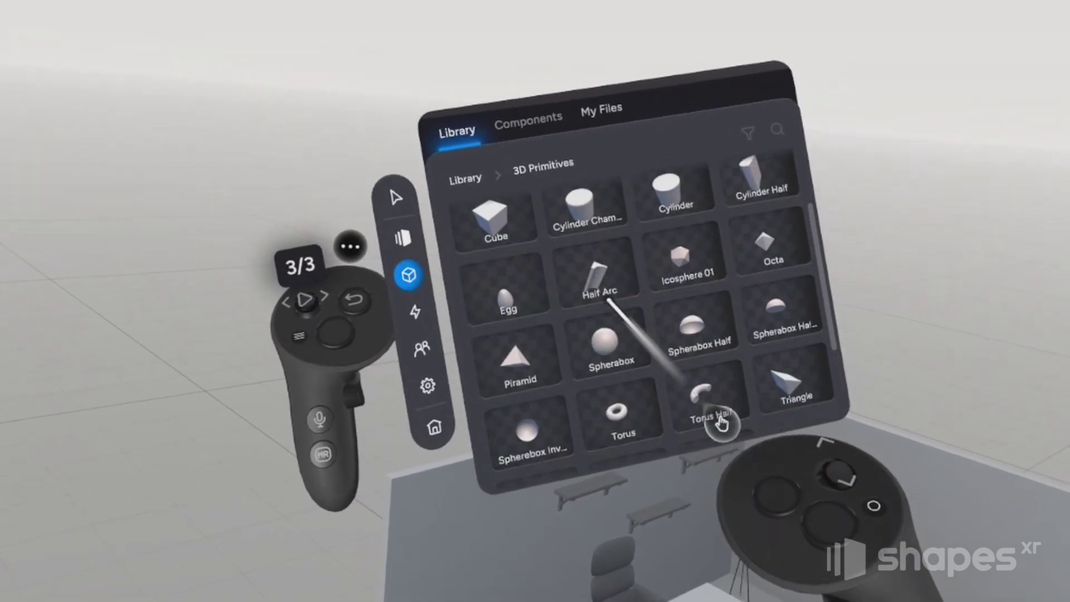
scroll(608, 301, down, 3)
drag(548, 295, 928, 556)
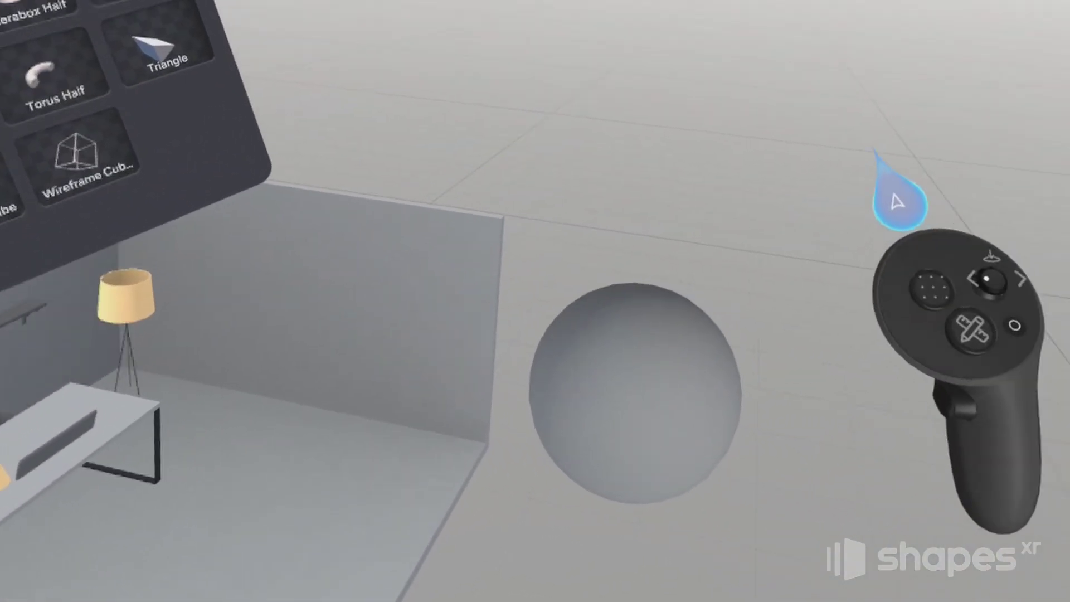
Paint the large sphere beside the half room bright blue #4B9EFF with the PBR material type.
click(807, 211)
click(792, 225)
click(417, 255)
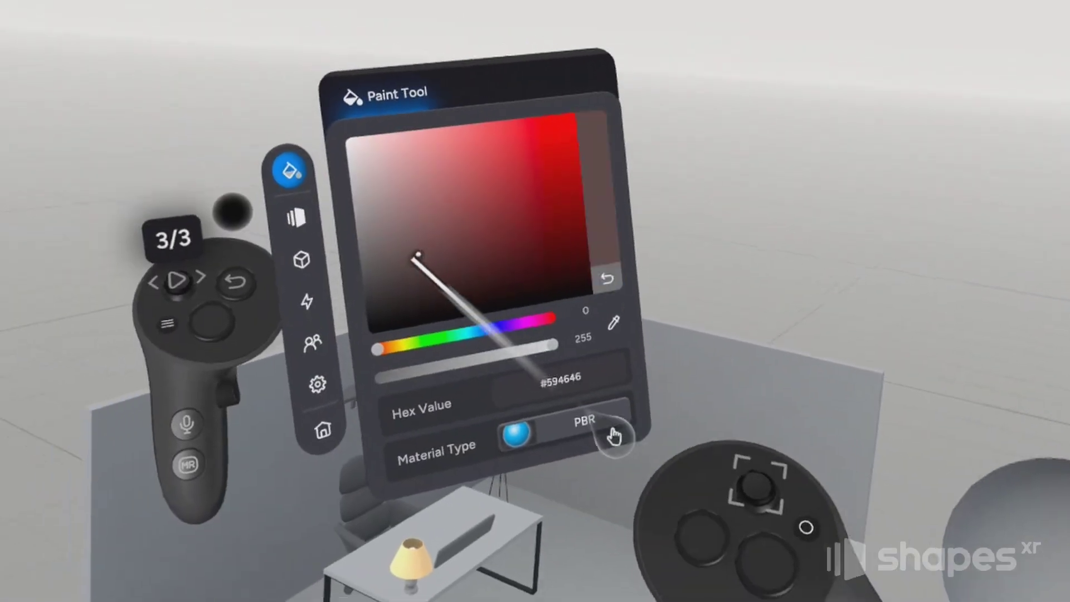
click(581, 119)
click(896, 399)
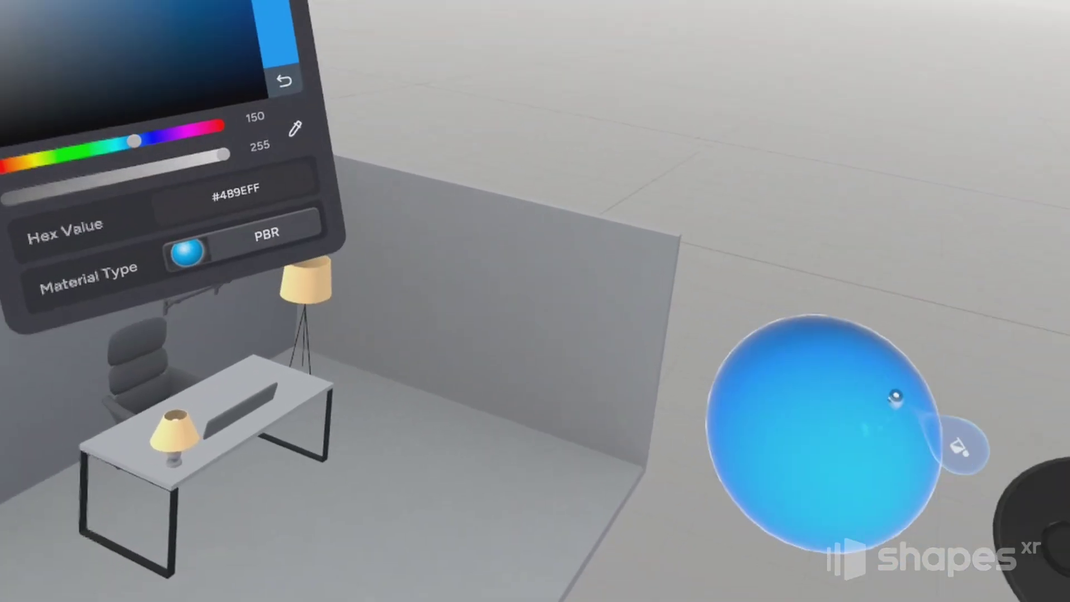
Move the blue sphere into the middle of the office and scale it up until it encloses the whole scene as a sky.
drag(883, 293, 660, 380)
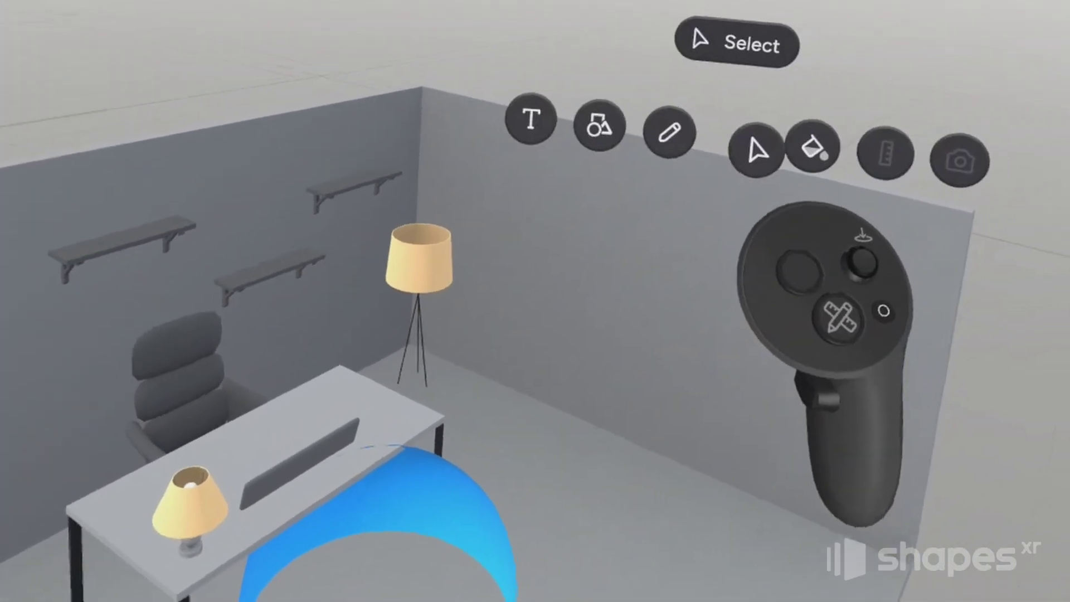
click(757, 148)
click(579, 441)
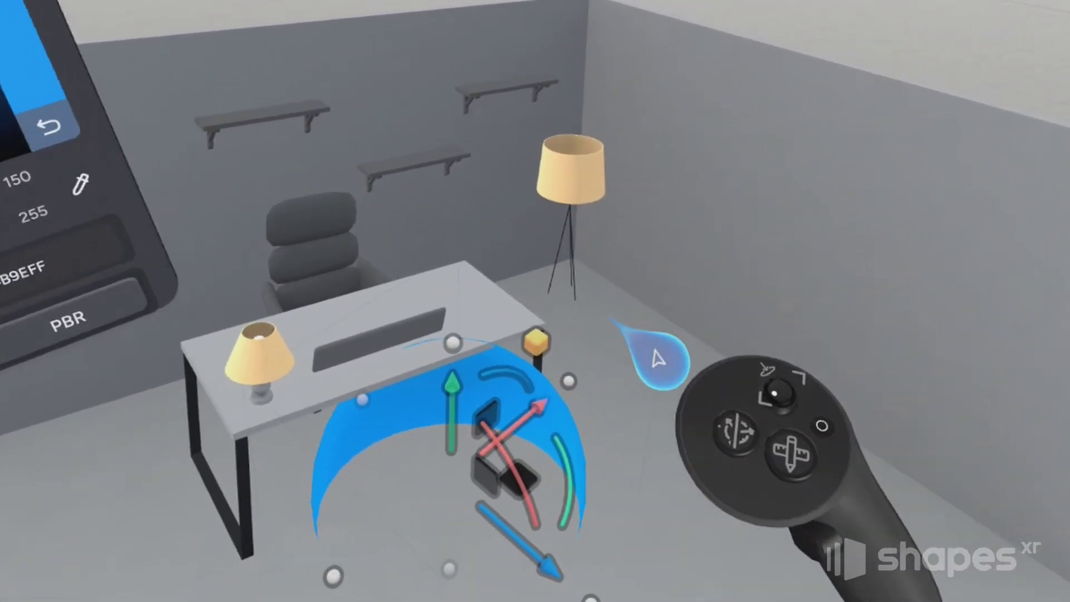
drag(589, 336, 811, 5)
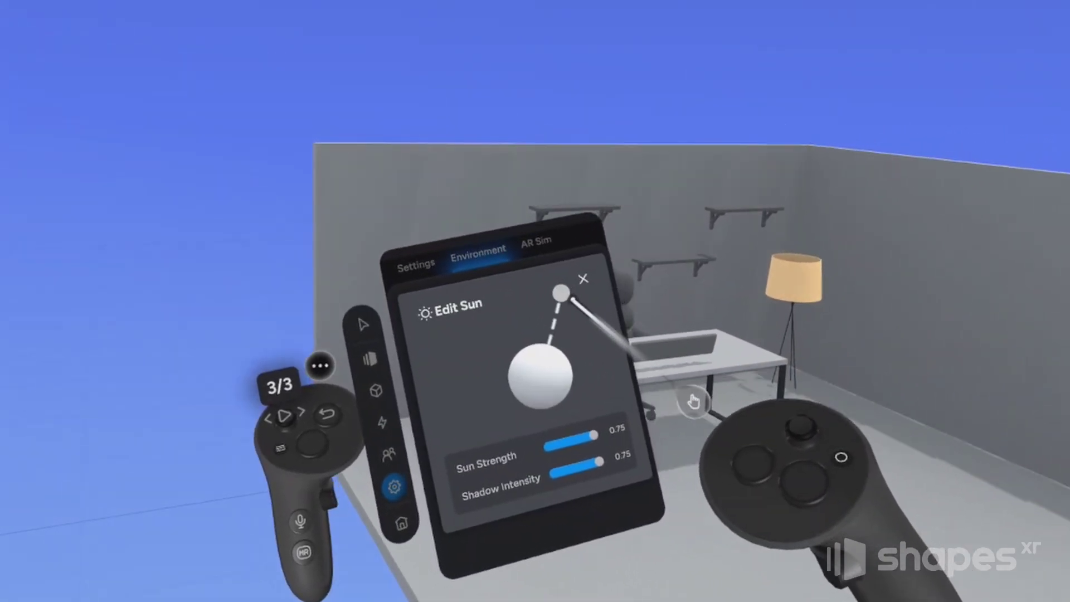
Redirect the environment's sun toward the upper left and lower the shadow intensity to its minimum.
drag(561, 292, 392, 320)
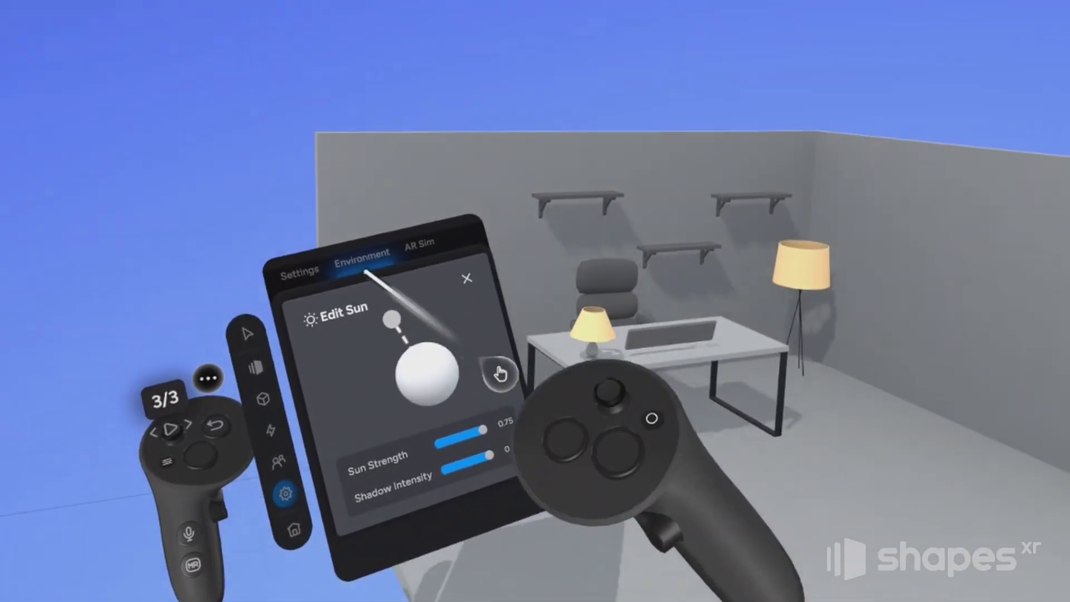
drag(499, 374, 692, 286)
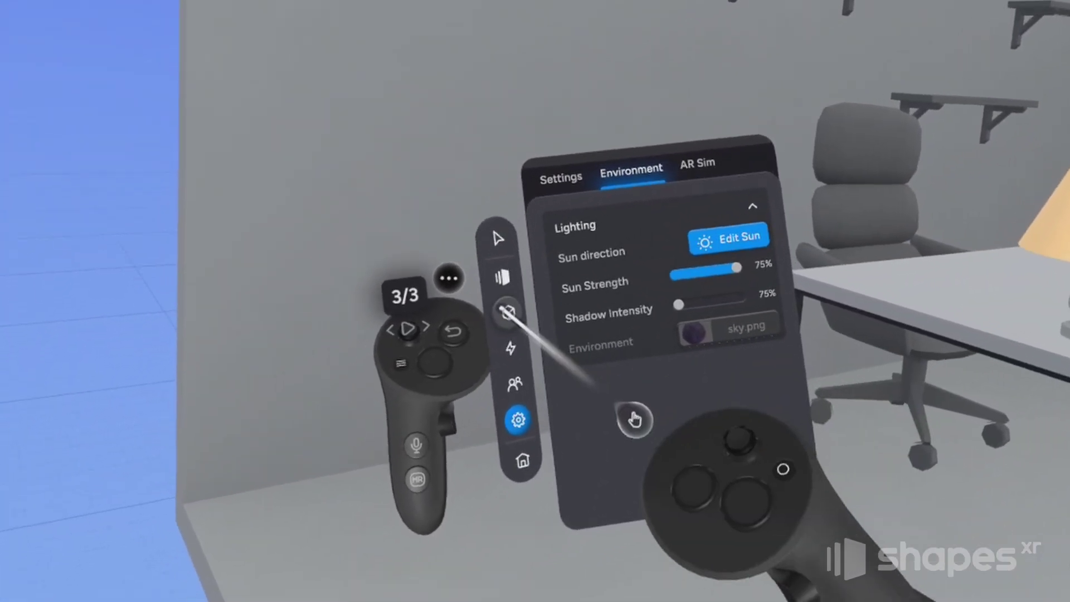
Place a Square Blur 3 texture from the Shadows Glows library near the office wall and paint it black.
click(507, 312)
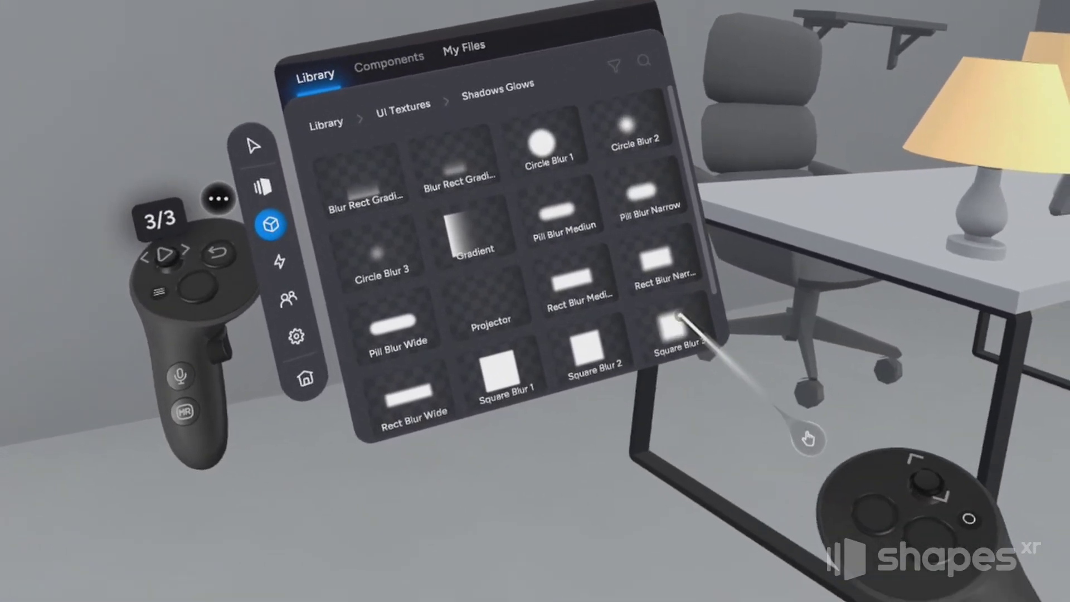
drag(680, 316, 577, 162)
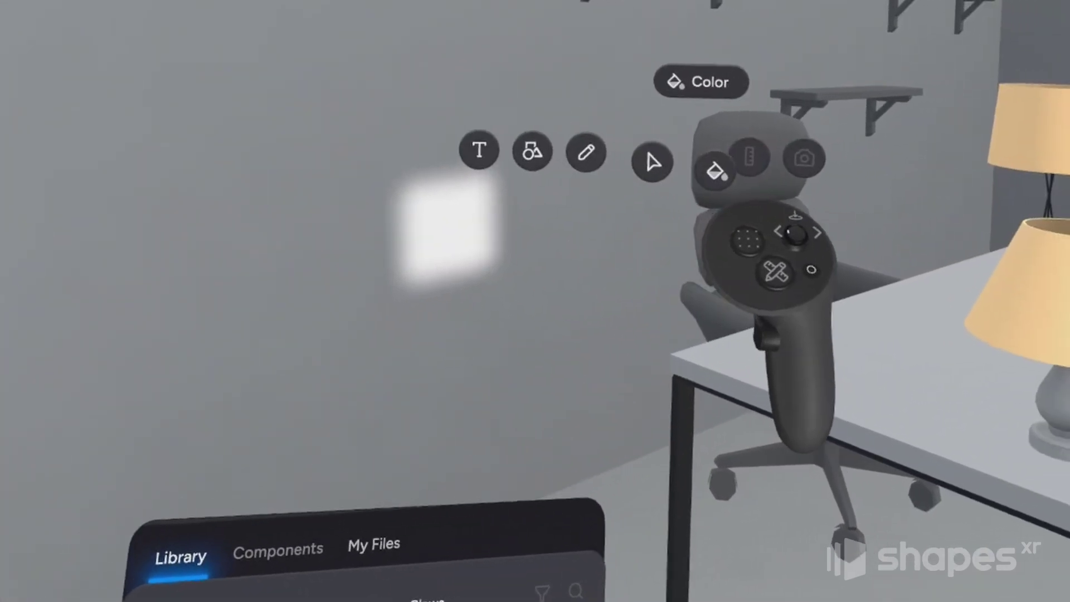
click(716, 170)
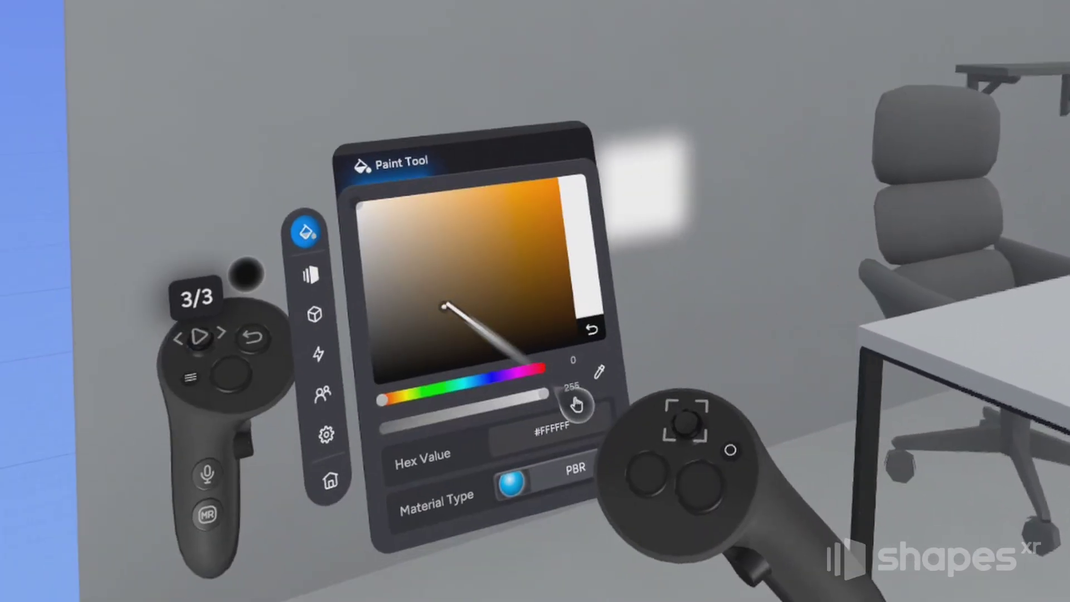
click(444, 359)
click(648, 181)
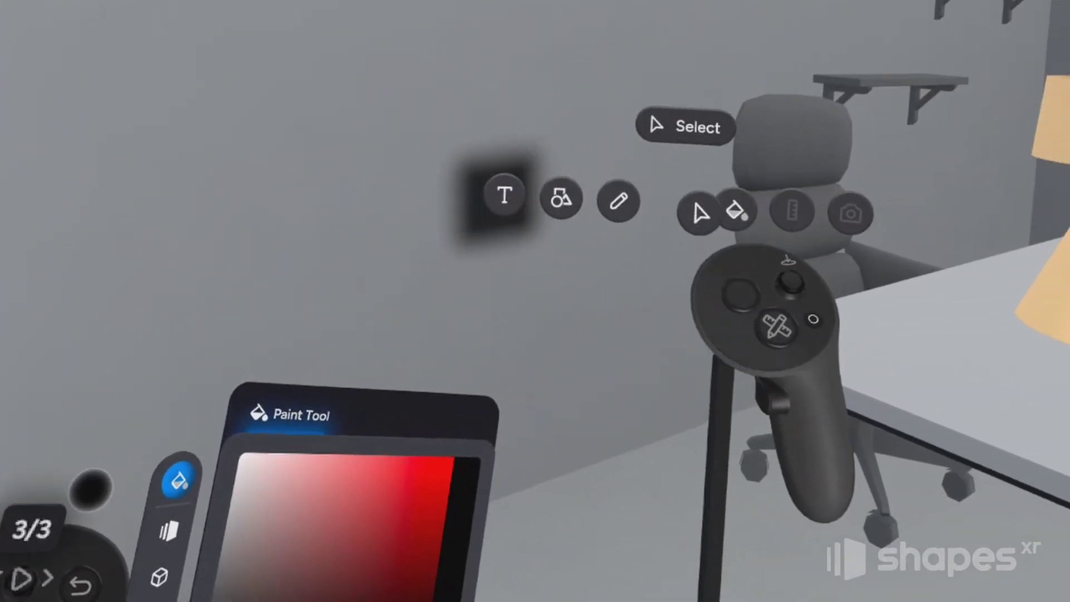